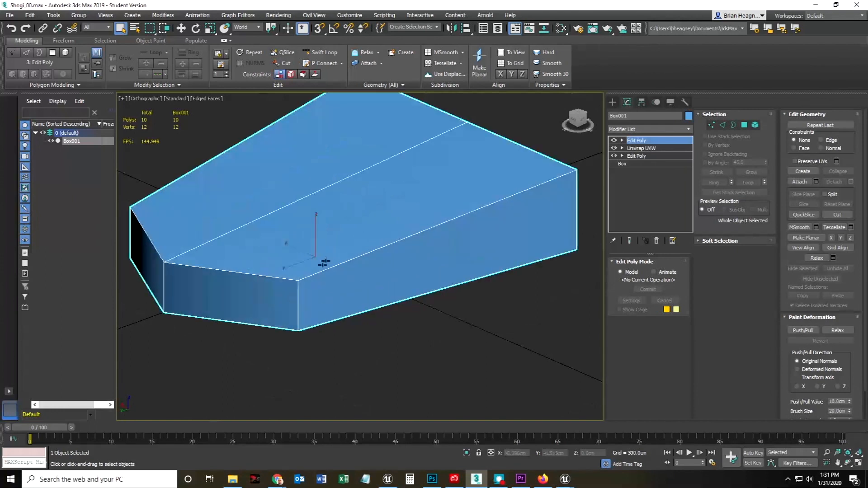
Add a TurboSmooth modifier on top of the Edit Poly modifier of Box001.
scroll(482, 241, "down", 2)
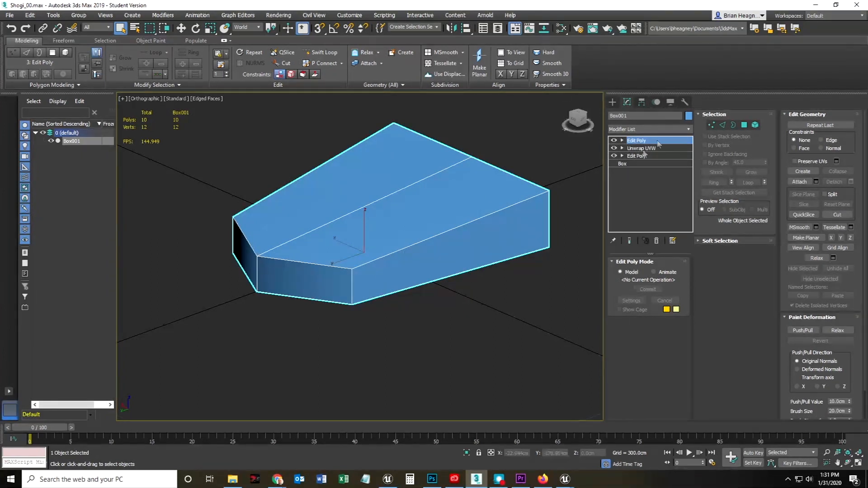
left_click(689, 131)
scroll(652, 373, "down", 10)
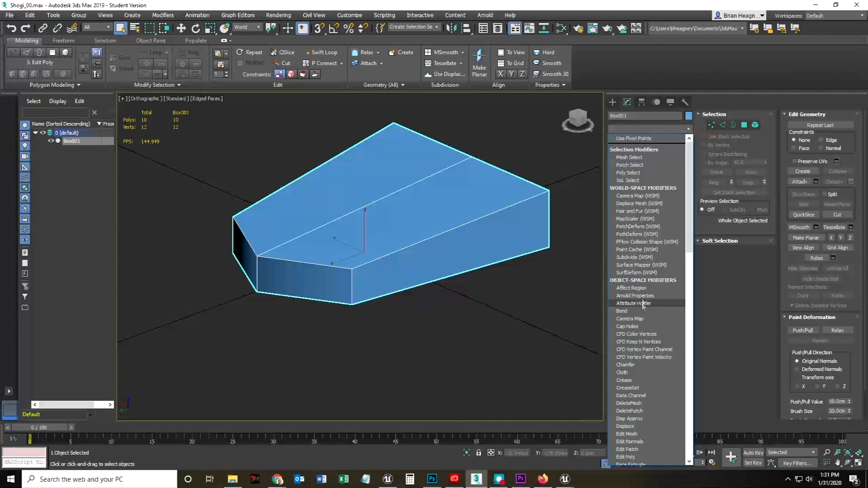
scroll(649, 368, "down", 5)
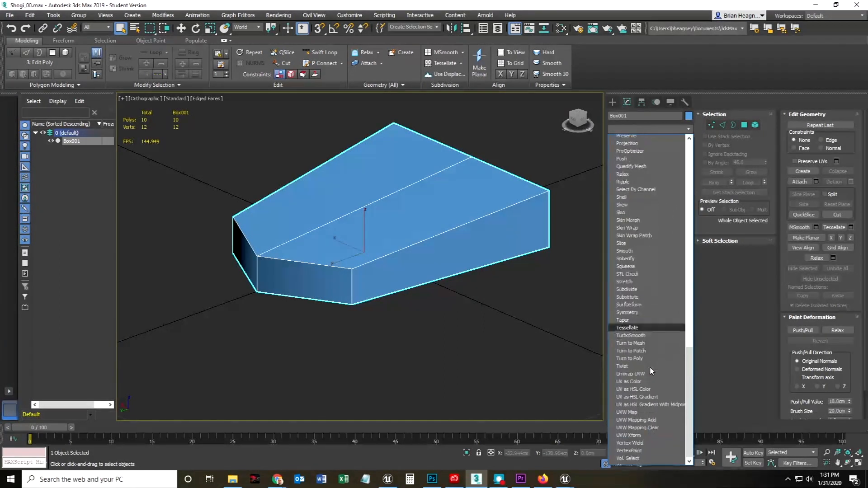
left_click(630, 316)
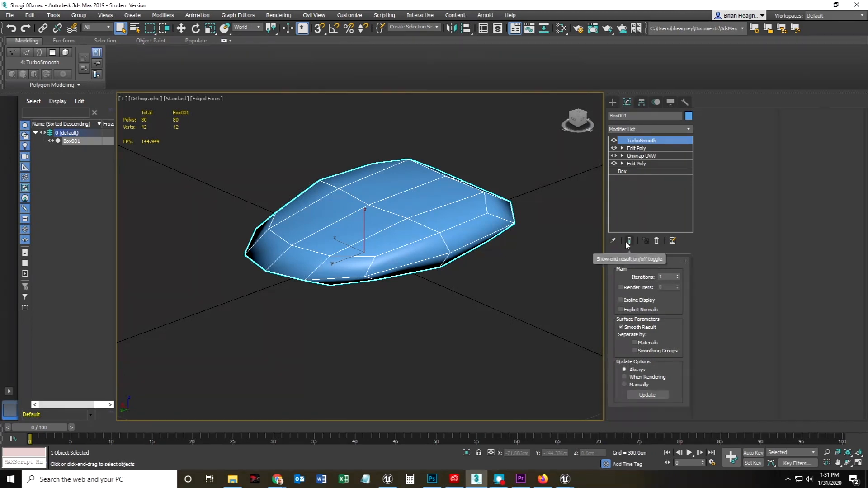
Go back to the Edit Poly level beneath TurboSmooth and turn off the display of the end result.
left_click(638, 149)
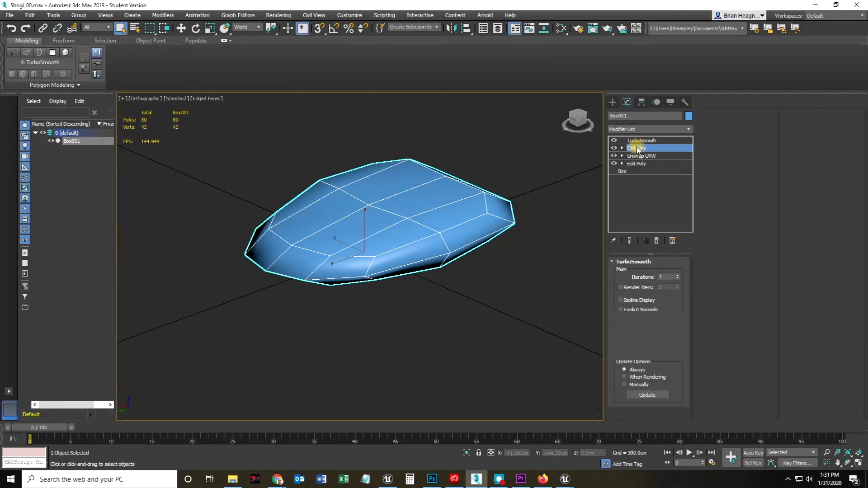
left_click(630, 241)
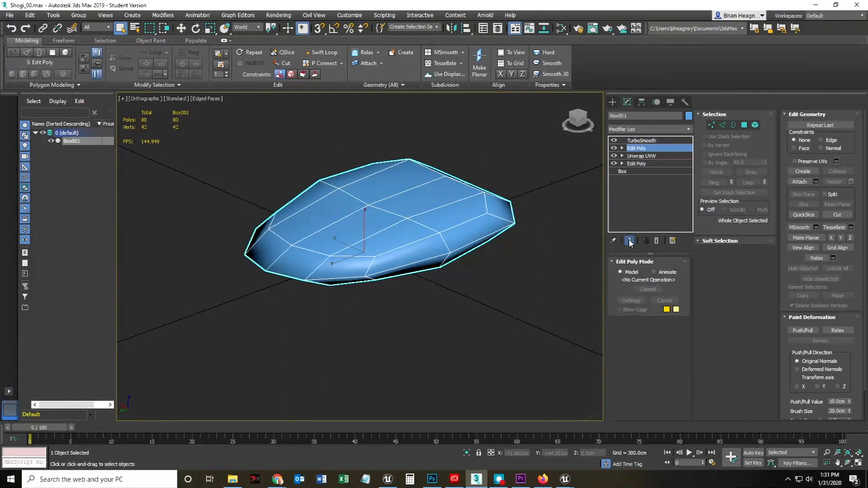
left_click(630, 241)
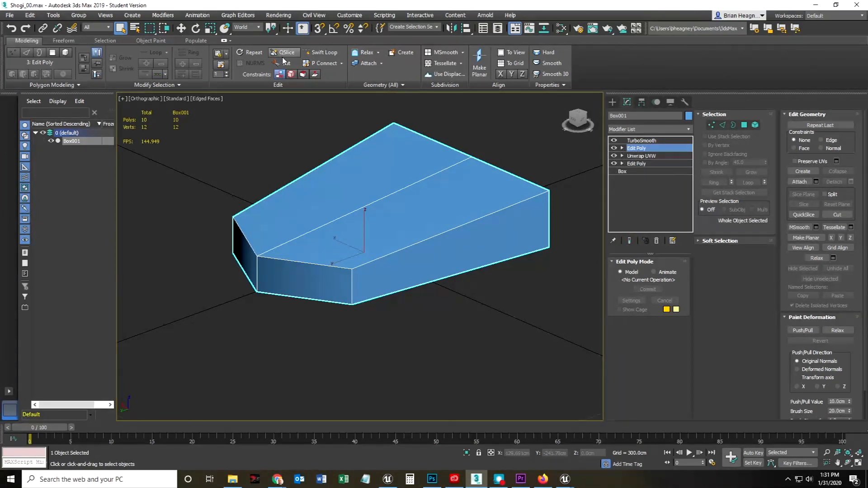
With Swift Loop, add supporting edge loops close to the piece's upper and lower edges, both side corners and the wide end.
left_click(329, 53)
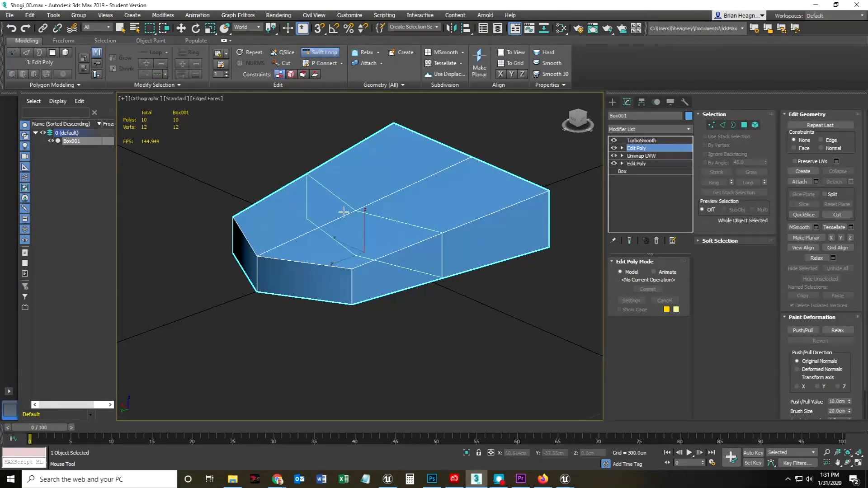
left_click(351, 275)
left_click(352, 298)
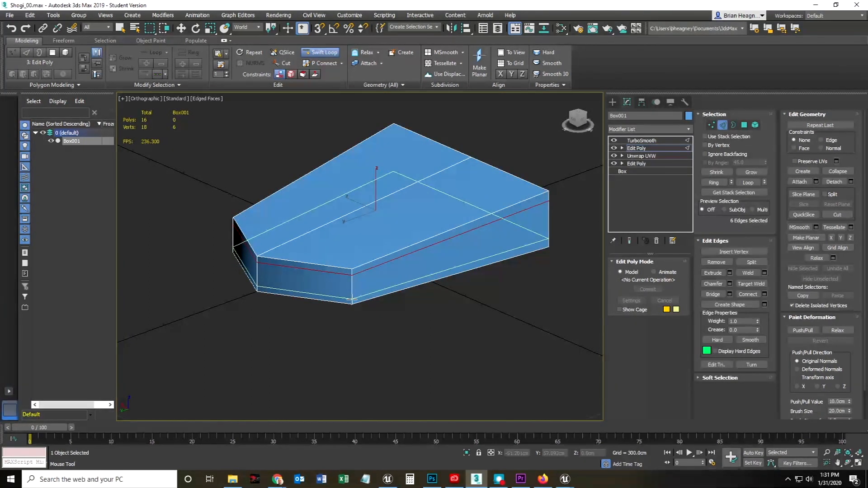
left_click(347, 270)
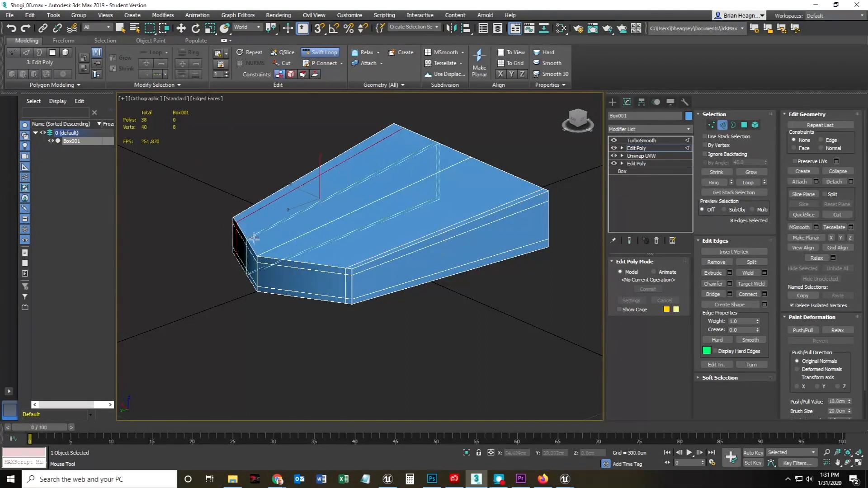
left_click(257, 252)
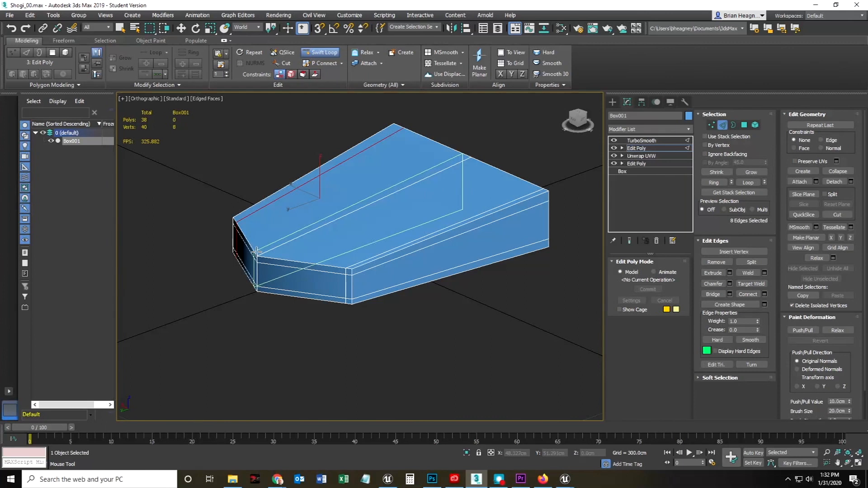
left_click(541, 204)
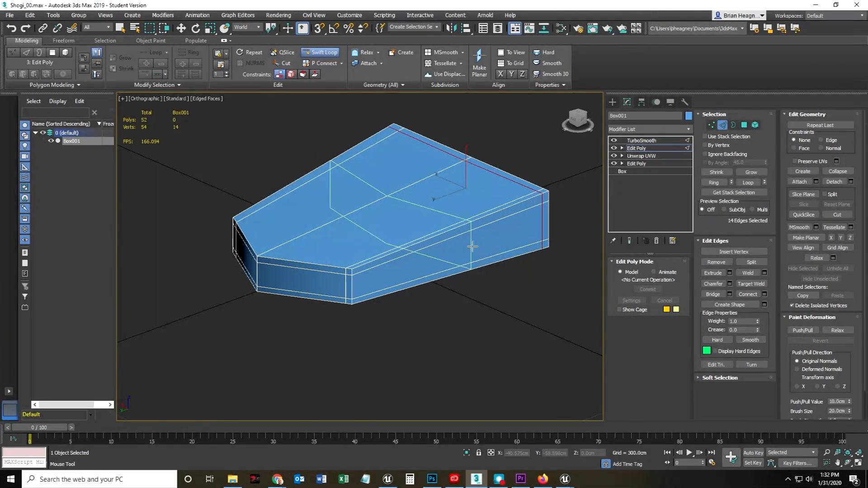
right_click(410, 319)
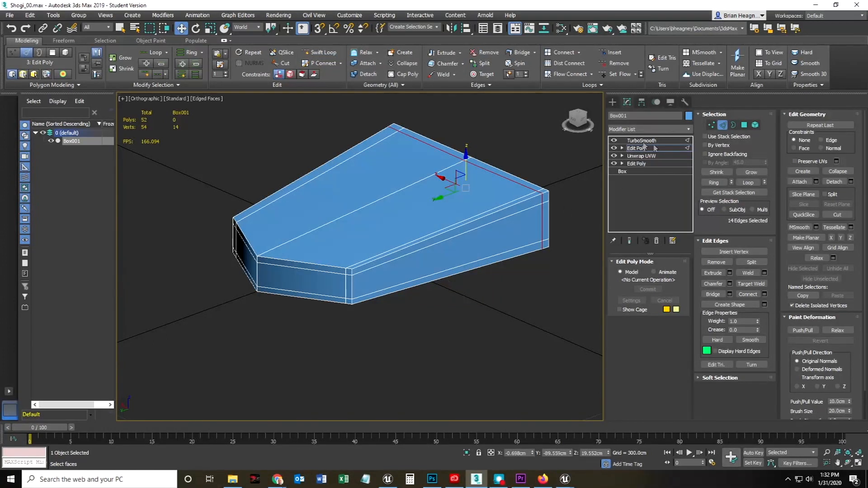
left_click(722, 124)
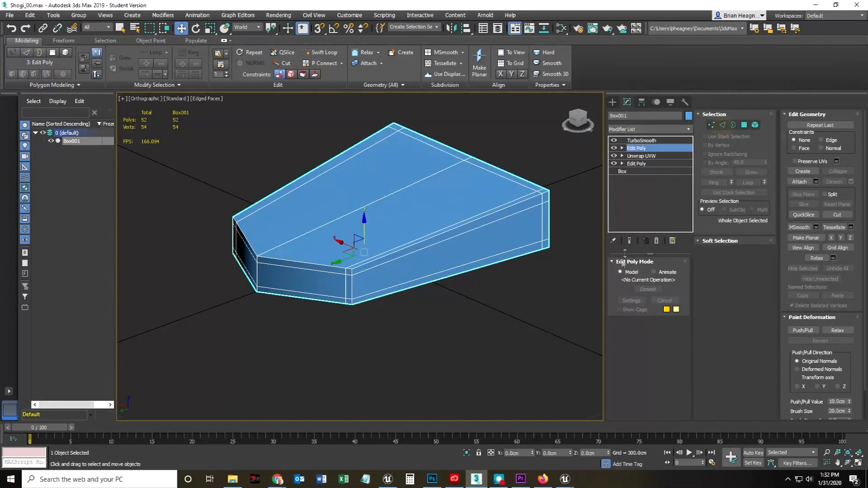
Preview the smoothed piece from another angle with edges hidden, and return to the unsmoothed mesh with edged faces.
left_click(629, 240)
key("F3")
key("F3")
key("F4")
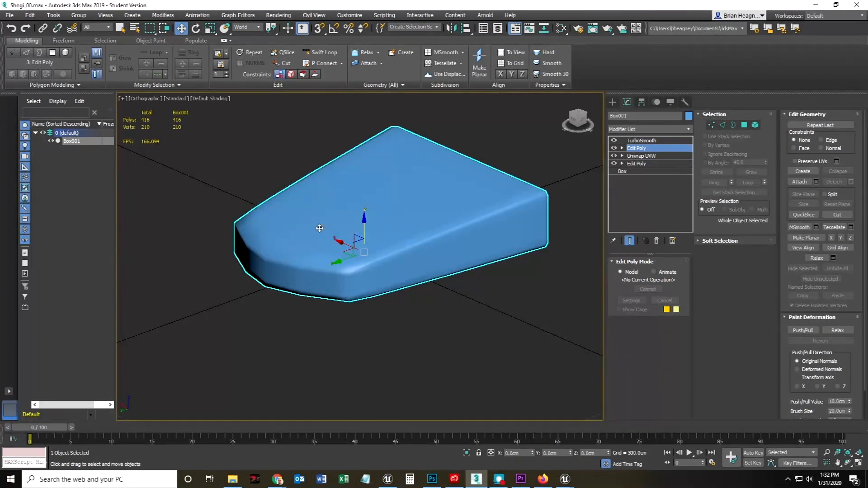
middle_click_drag(423, 310, 583, 239, "alt")
left_click(629, 241)
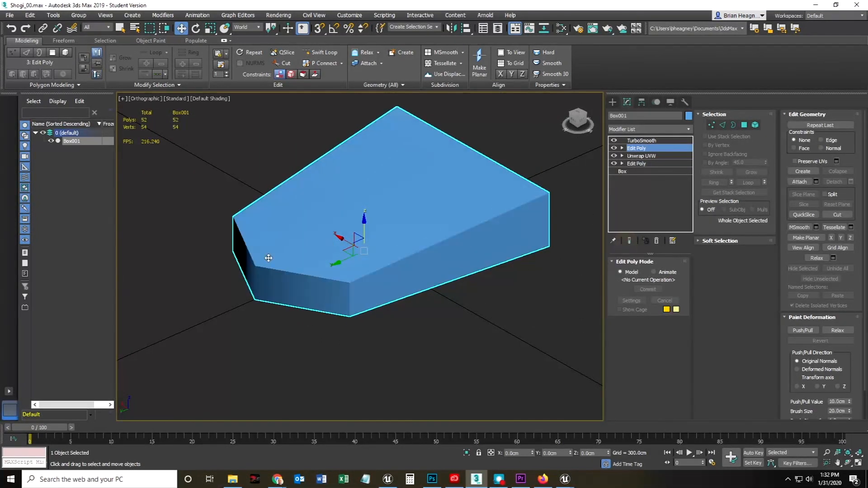
key("F4")
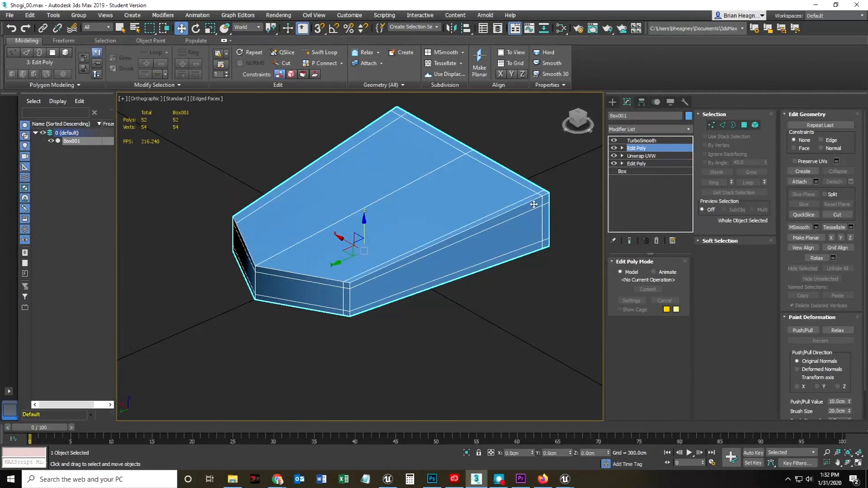
With Swift Loop, add edge loops on both sides of the centre line and one close behind the pointed end, and deselect the edges.
left_click(319, 52)
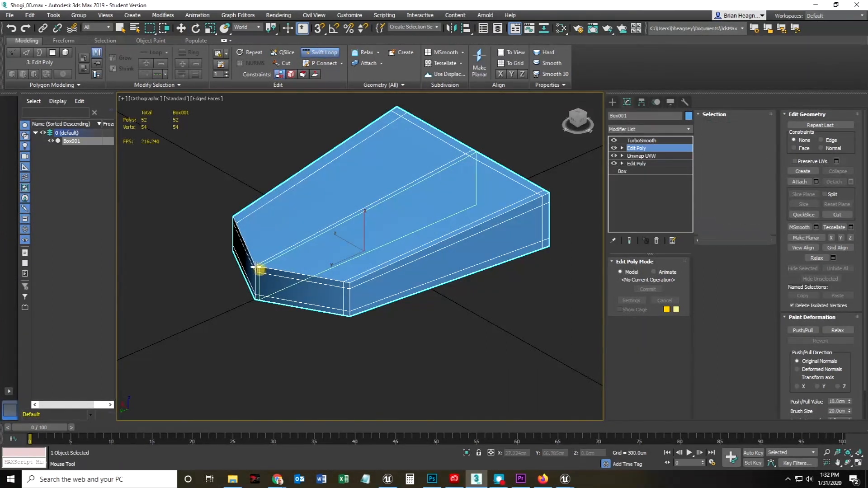
left_click(252, 265)
left_click(254, 262)
middle_click_drag(348, 344, 326, 345)
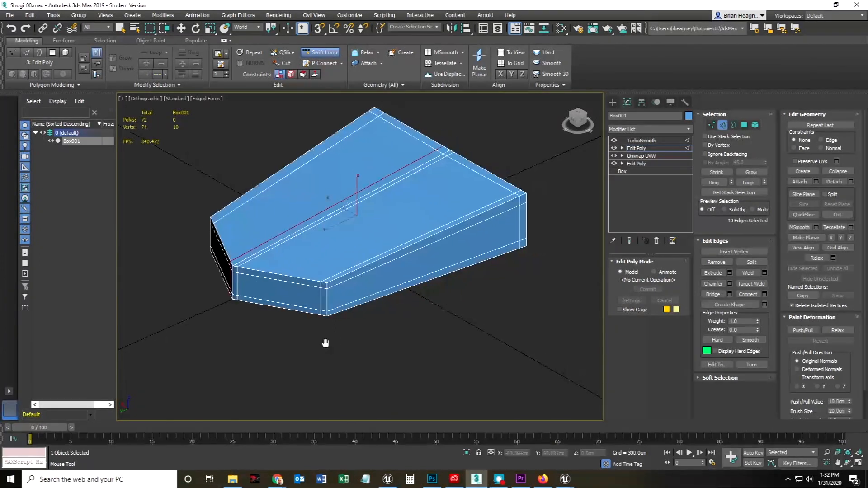
left_click(332, 281)
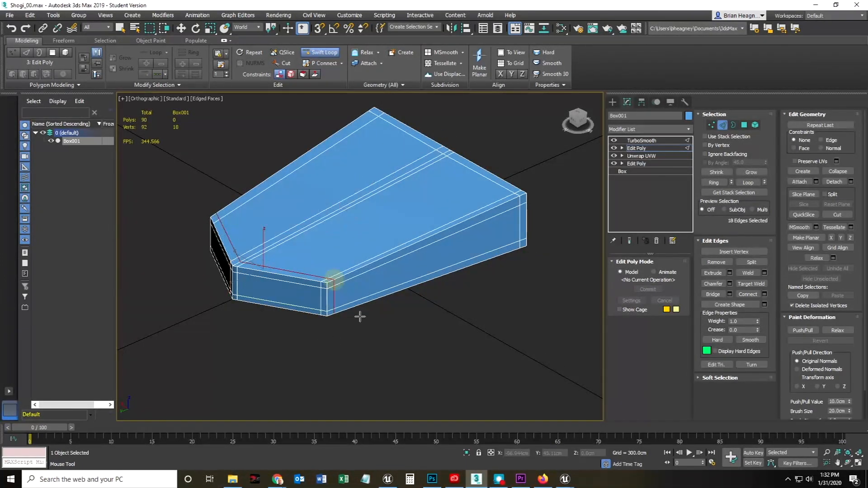
key("w")
right_click(392, 358)
left_click(166, 343)
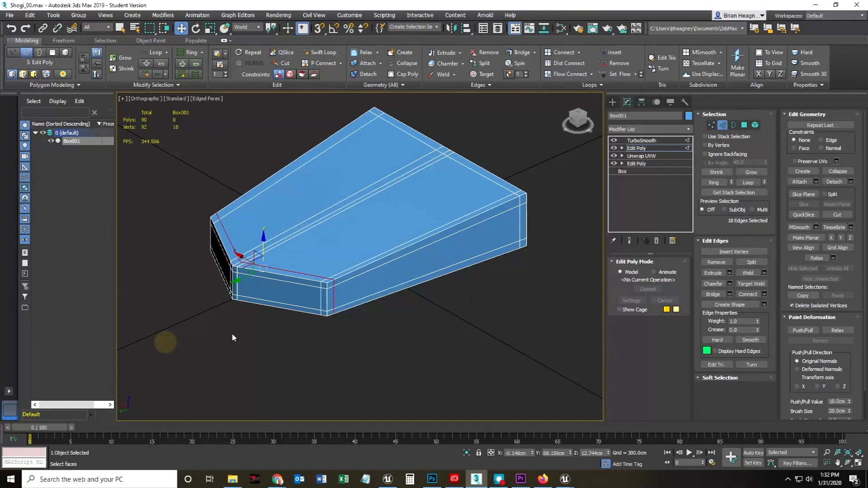
Show the smoothed end result with edges hidden, leave edge editing, and select the TurboSmooth modifier.
scroll(363, 266, "up", 5)
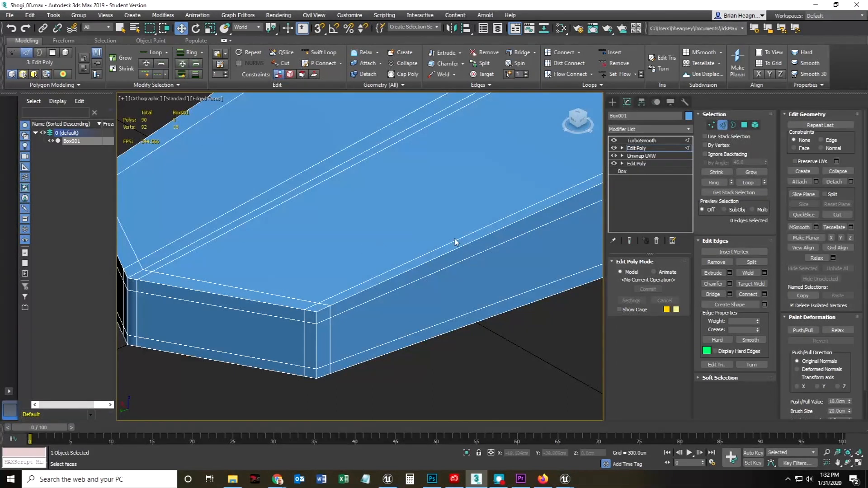
scroll(438, 274, "down", 4)
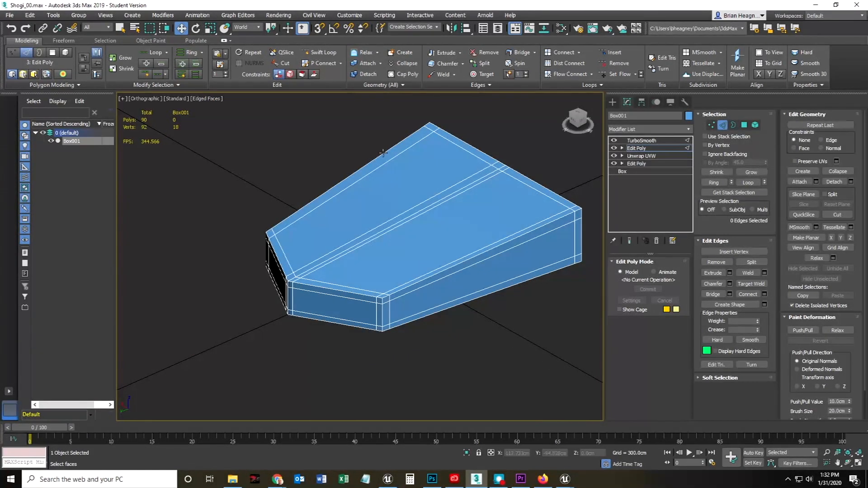
left_click(629, 241)
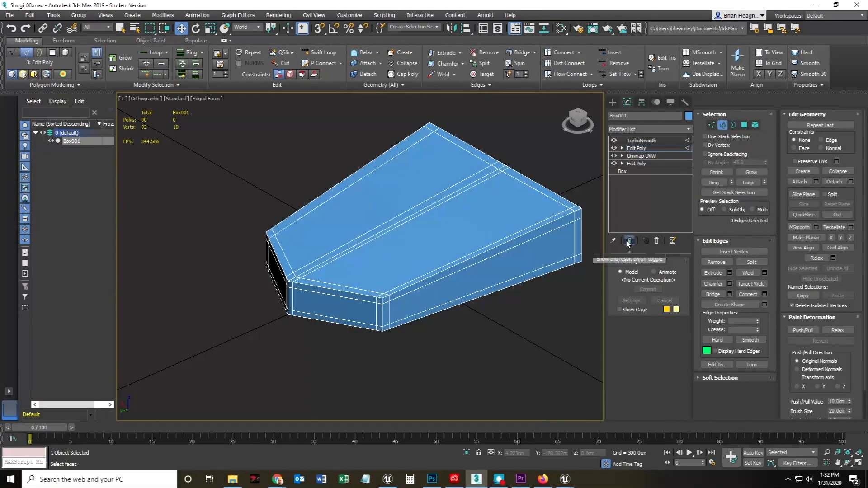
middle_click_drag(473, 280, 447, 248)
key("F4")
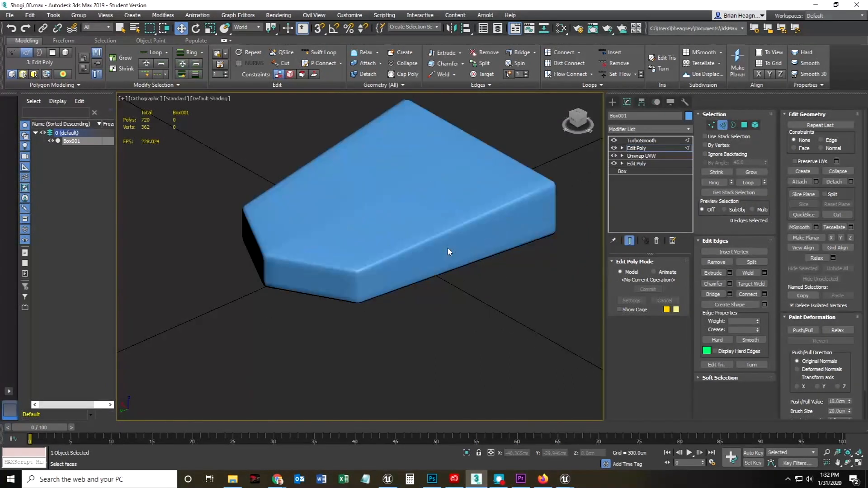
middle_click_drag(414, 327, 434, 312, "alt")
left_click(723, 125)
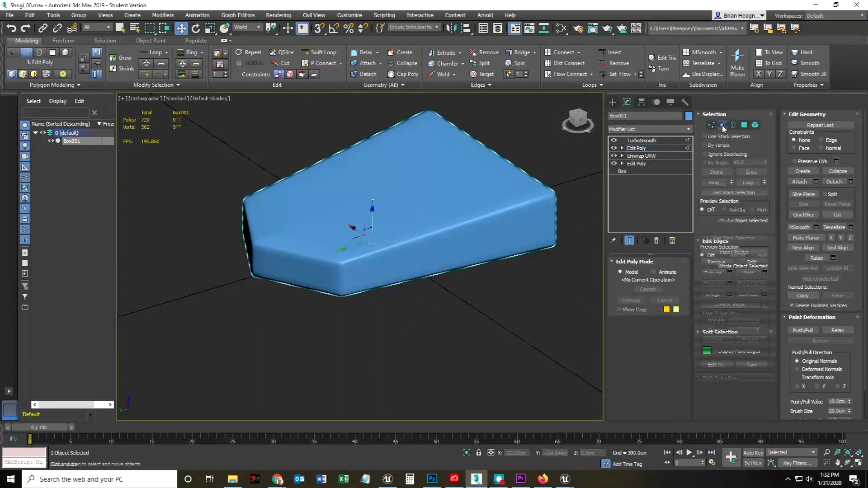
left_click(645, 140)
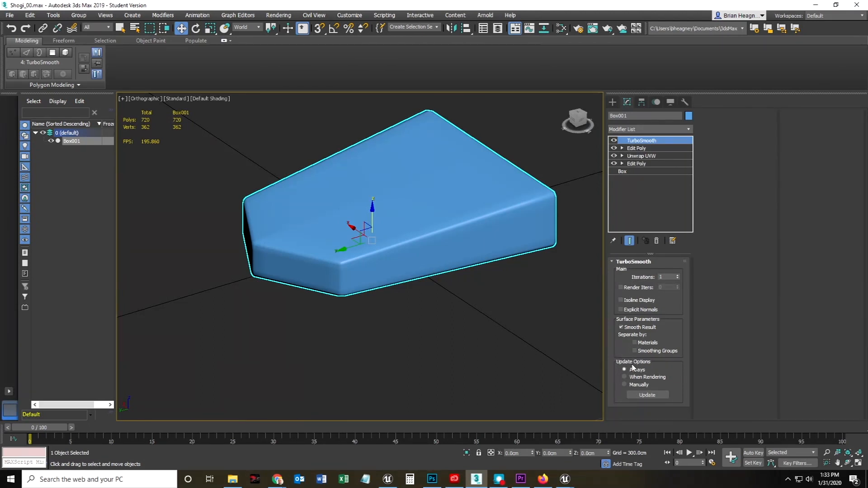
left_click(10, 15)
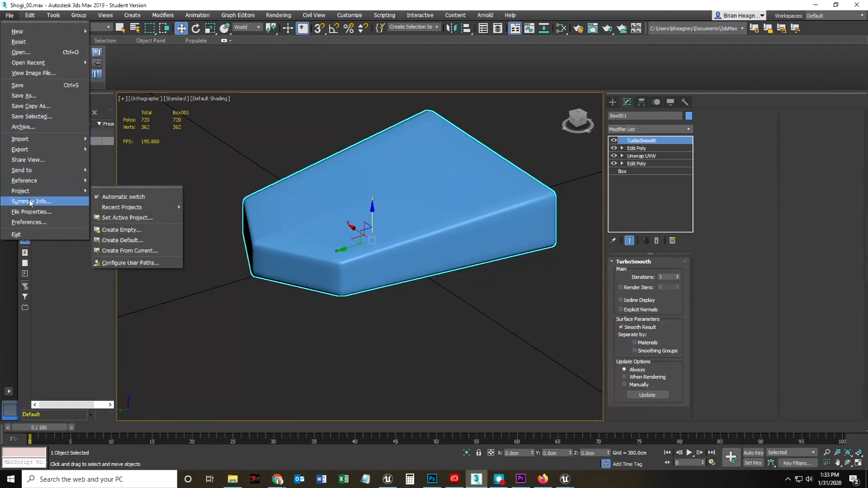
mouse_move(29, 151)
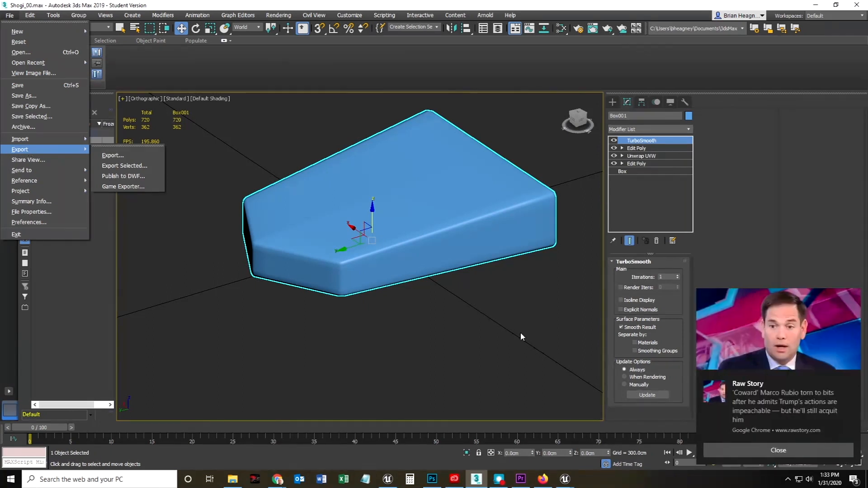
left_click(731, 448)
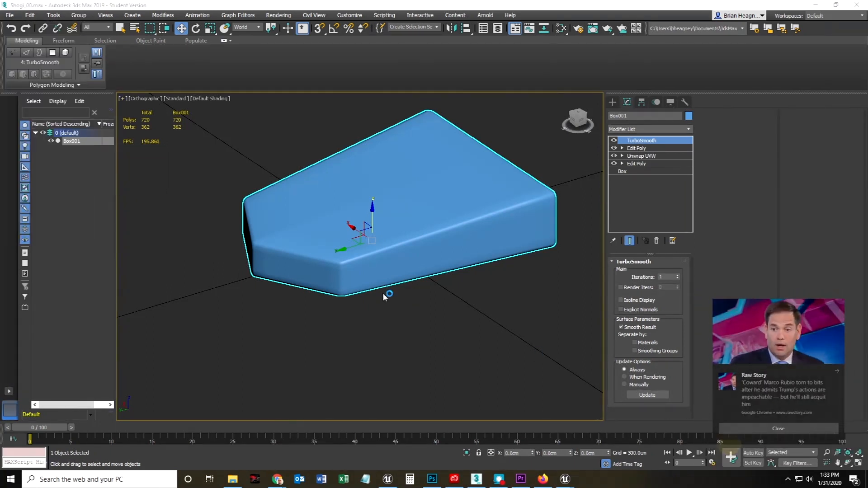
Export the selected smoothed piece as a new FBX file named Shogi_corners, keeping the current export settings.
left_click(10, 15)
mouse_move(52, 152)
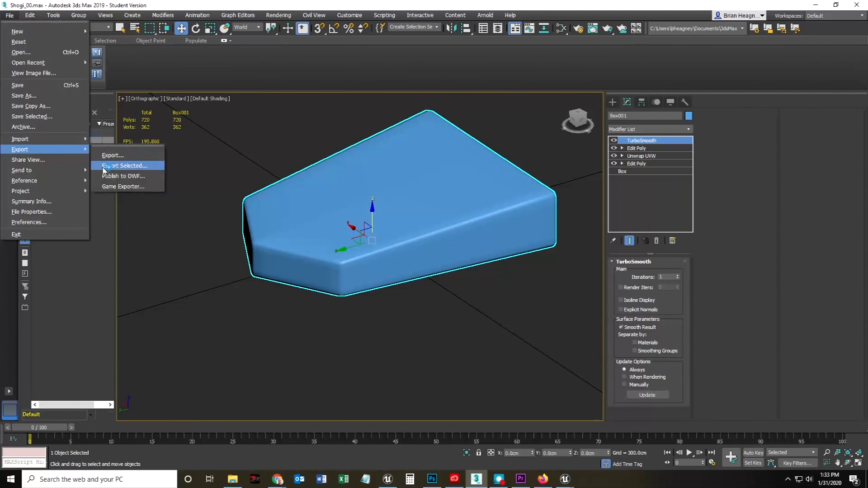
left_click(118, 166)
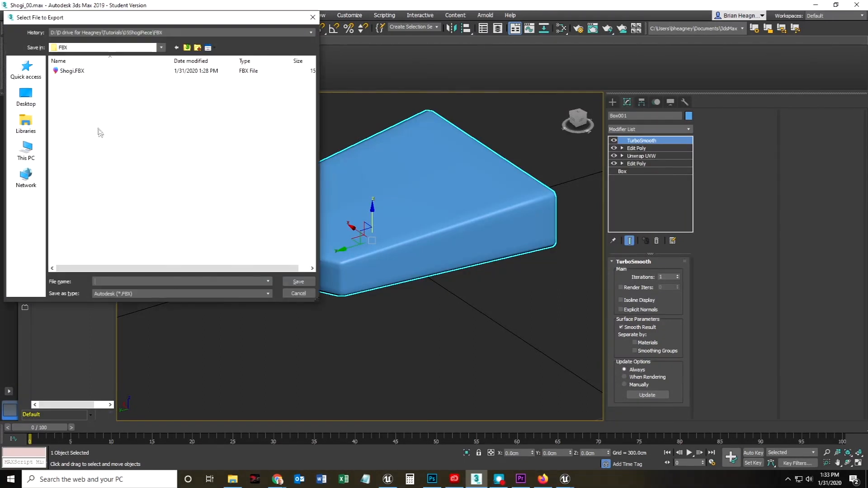
left_click(61, 71)
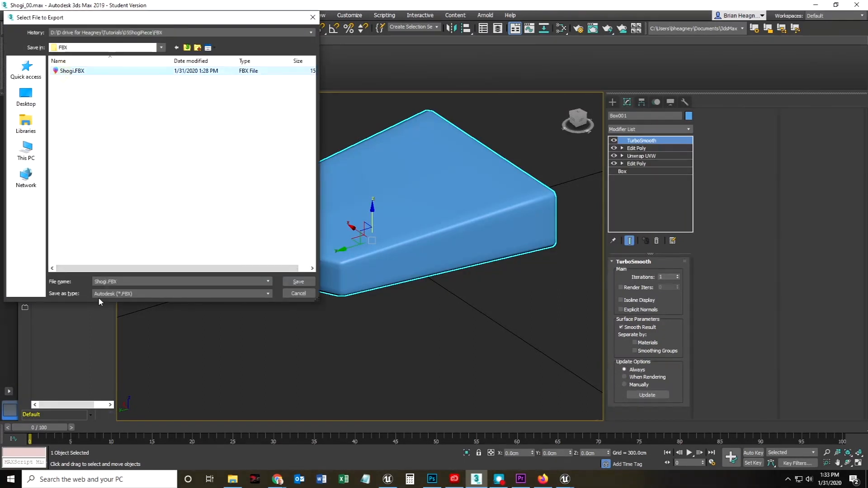
left_click(107, 283)
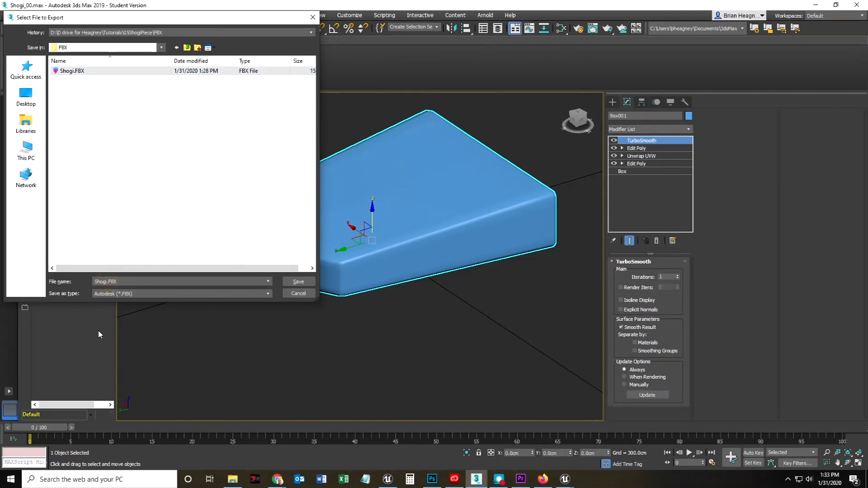
type("_corners")
key("Return")
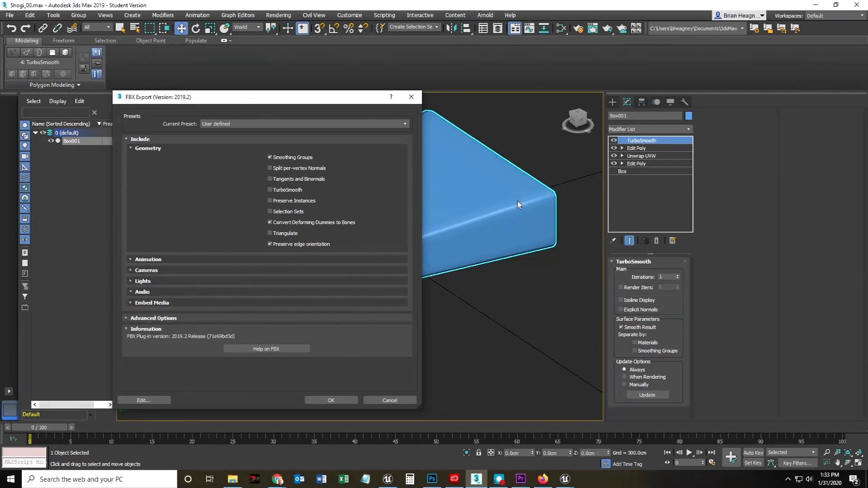
left_click(336, 400)
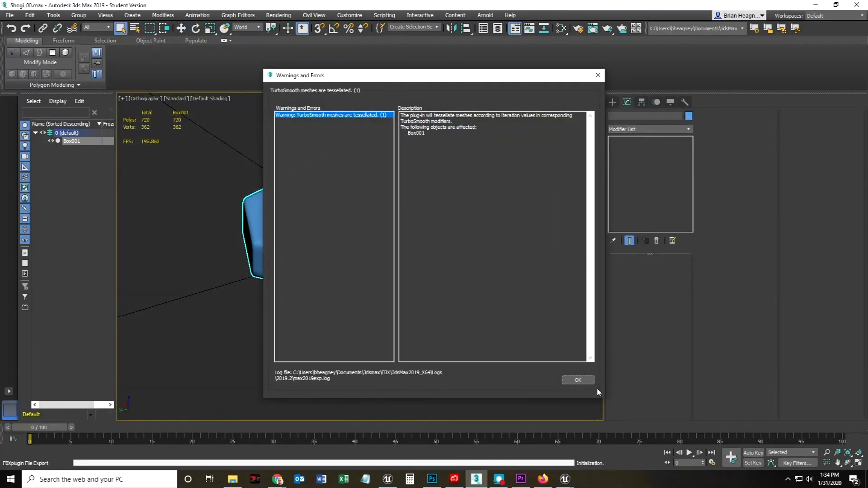
left_click(575, 380)
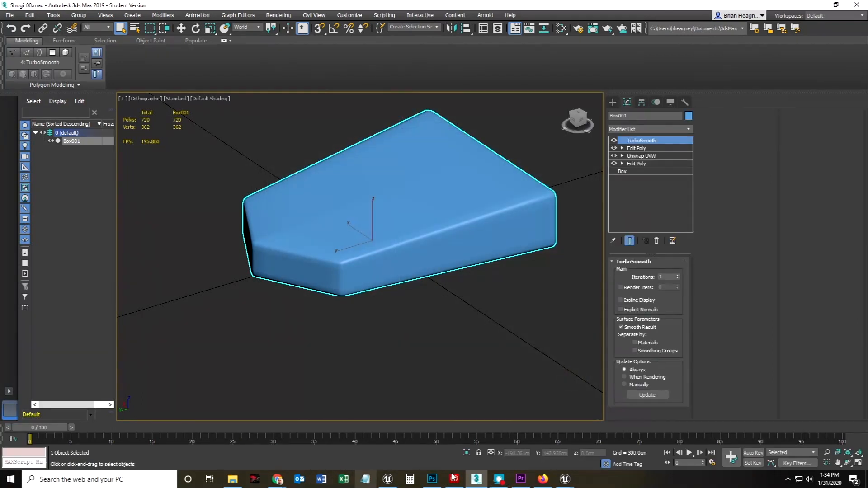
Switch to Unreal Editor and import the Shogi_corners FBX into the Shogi content folder with the current import options.
mouse_move(565, 480)
left_click(523, 453)
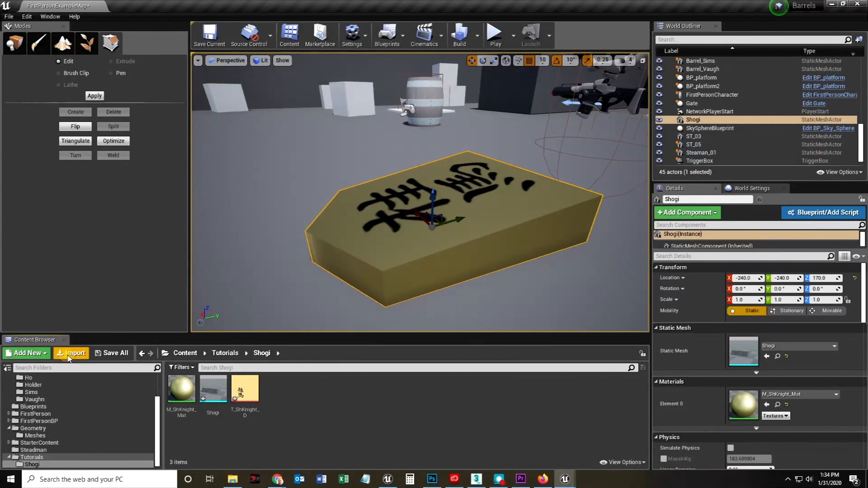
left_click(72, 353)
double_click(123, 73)
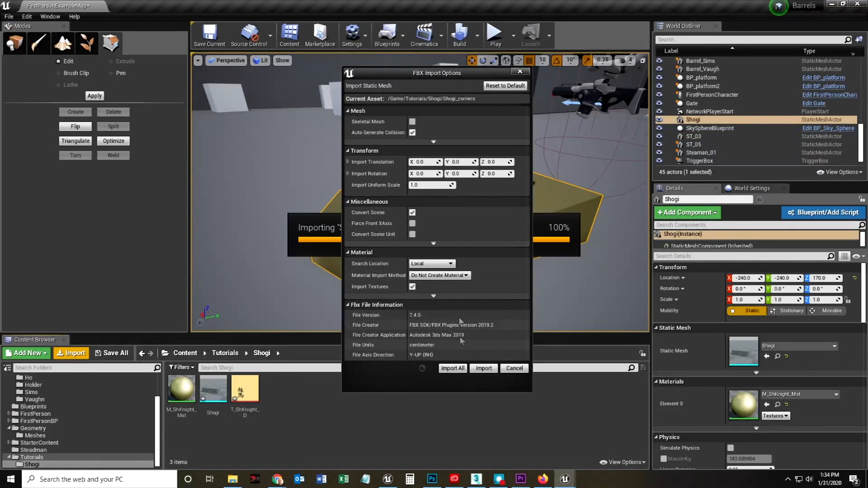
left_click(452, 368)
Place the Shogi_corners mesh in the level and move it beside the original shogi piece, at about X -380, Y -190.
left_click_drag(245, 390, 592, 256)
scroll(497, 240, "down", 5)
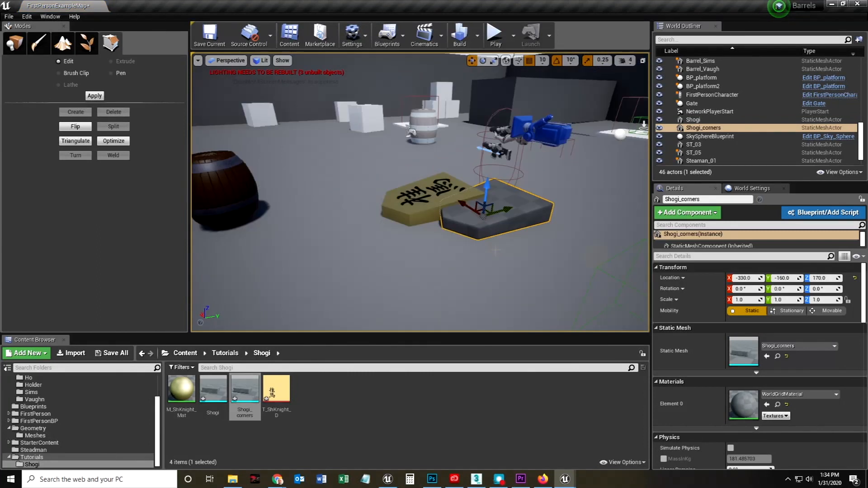
right_click_drag(404, 229, 404, 227)
left_click_drag(444, 199, 508, 224)
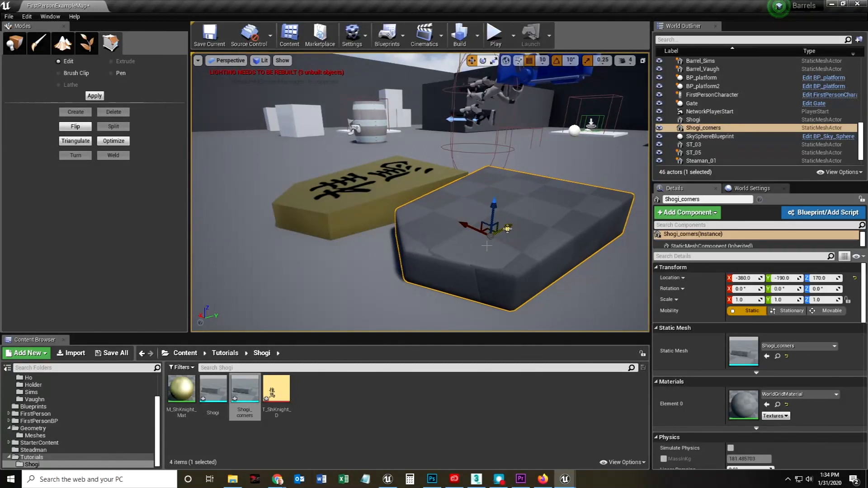
Apply the M_ShKnight_Mat material to the Shogi_corners piece in the level.
left_click_drag(187, 394, 469, 292)
middle_click_drag(469, 292, 506, 292)
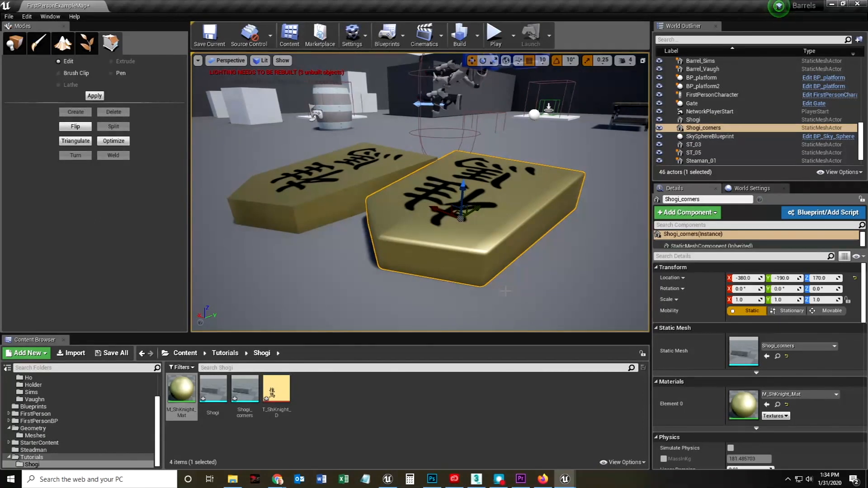
right_click_drag(506, 292, 505, 291)
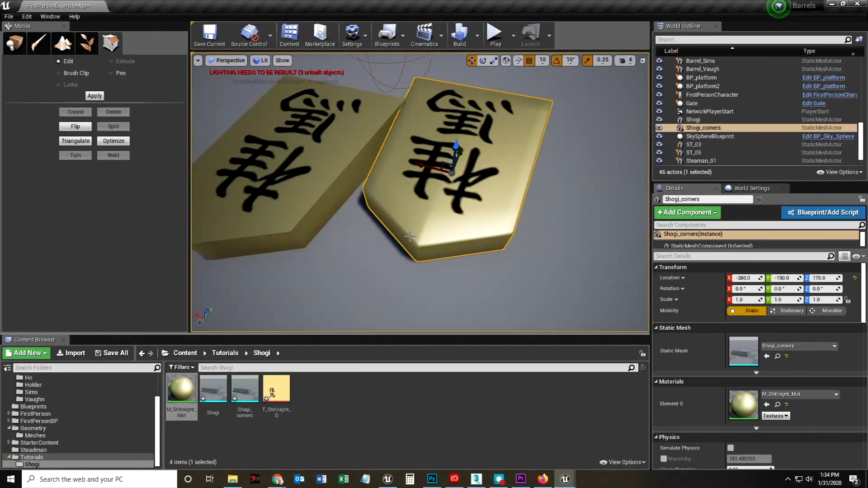
Compare the edge highlights of the original sharp-edged piece and the rounded piece from several angles and distances.
mouse_move(447, 240)
right_mouse_down()
mouse_move(448, 221)
mouse_move(435, 246)
mouse_move(312, 240)
mouse_move(448, 240)
right_mouse_up()
scroll(447, 240, "down", 2)
key("d")
scroll(447, 240, "up", 6)
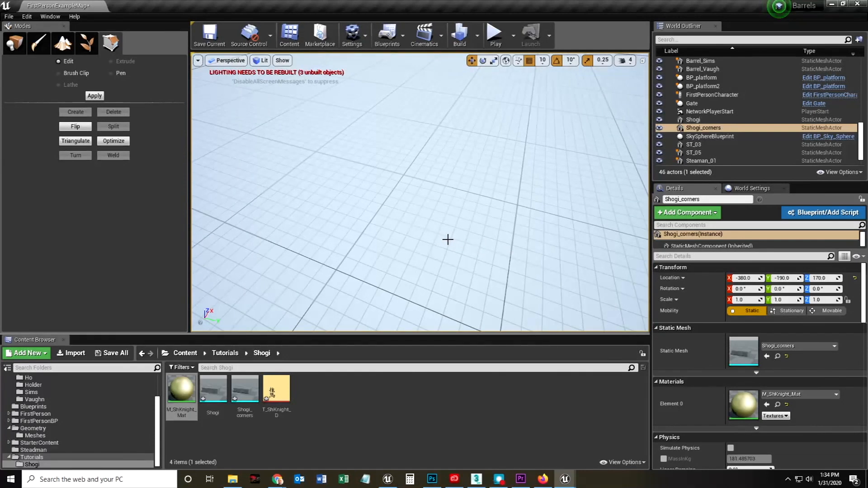
scroll(447, 240, "down", 6)
right_click_drag(448, 240, 567, 239)
key("a")
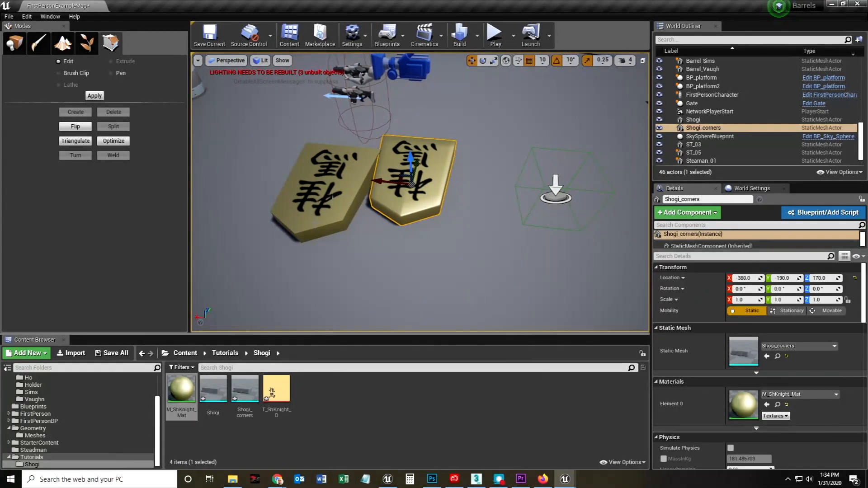
left_click(313, 204)
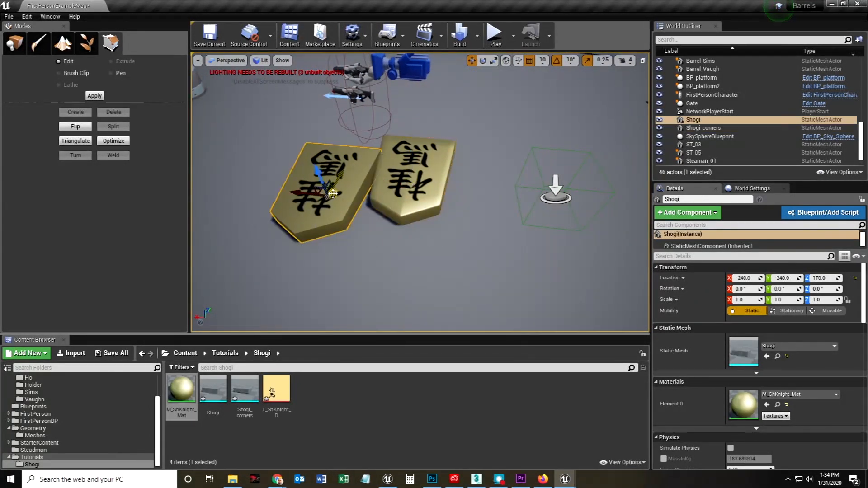
left_click(412, 210)
scroll(409, 214, "up", 6)
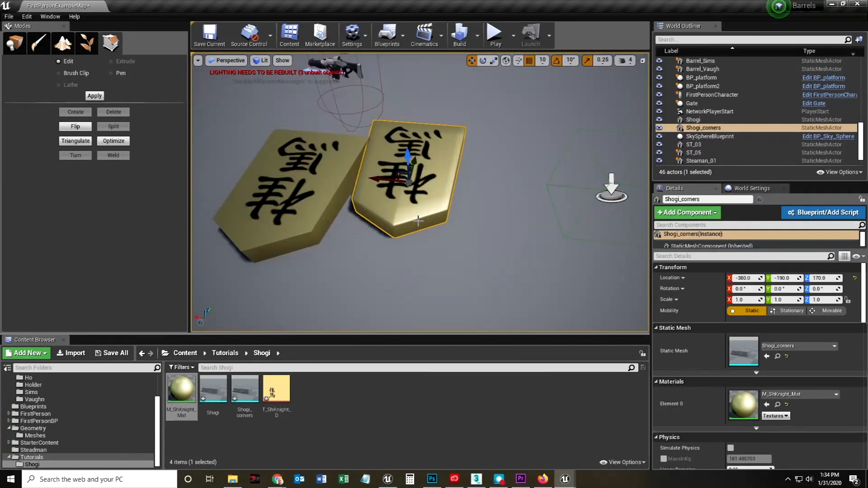
scroll(486, 265, "down", 2)
scroll(423, 204, "down", 3)
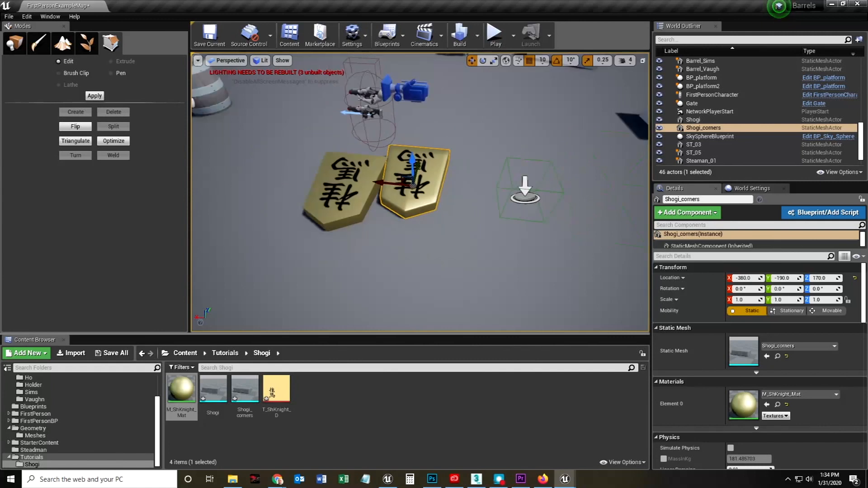
right_click_drag(423, 204, 343, 186)
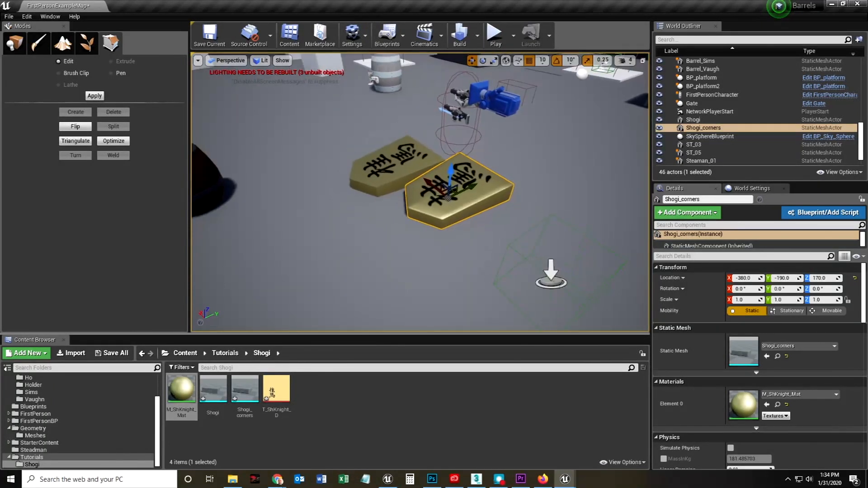
scroll(407, 289, "up", 3)
right_click_drag(408, 288, 456, 260)
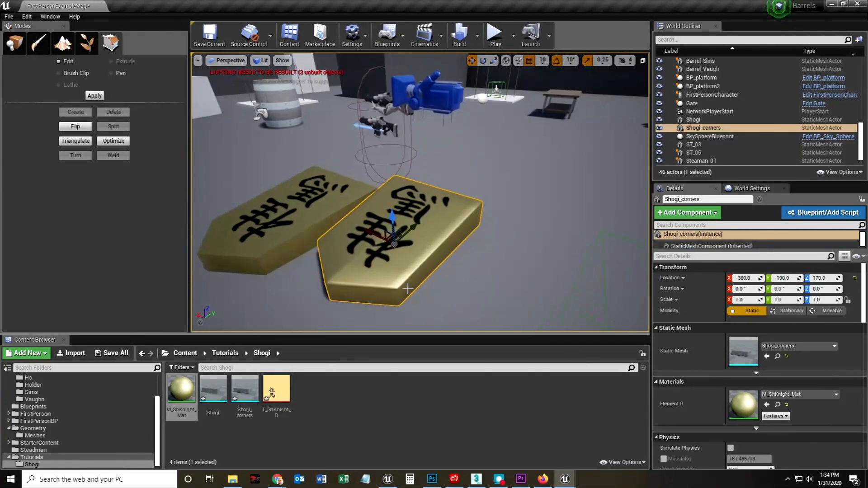
Nudge the rounded Shogi_corners piece along the Y axis to Y -200.
right_click_drag(408, 288, 402, 306)
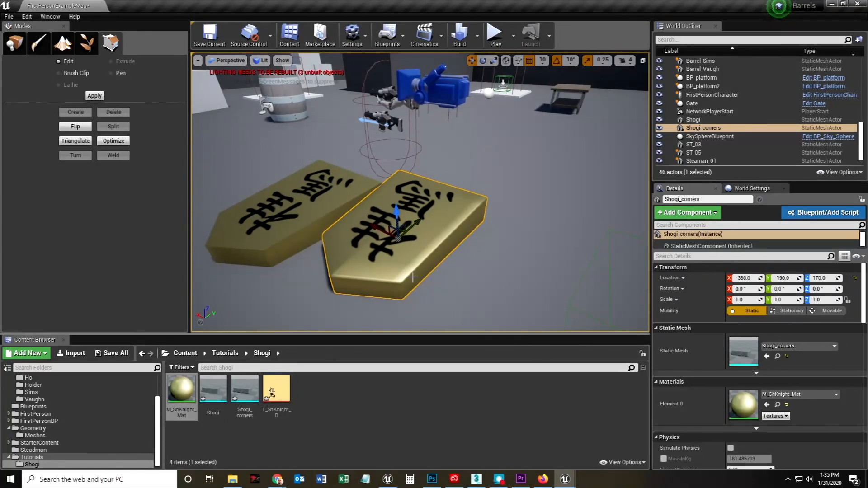
mouse_move(432, 261)
right_mouse_down()
mouse_move(434, 271)
mouse_move(446, 264)
mouse_move(425, 260)
mouse_move(434, 272)
mouse_move(423, 256)
right_mouse_up()
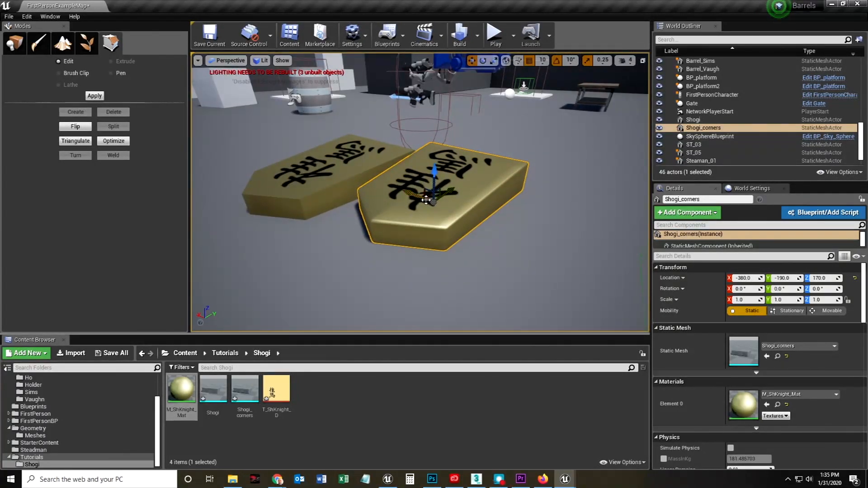
mouse_move(447, 190)
left_mouse_down()
mouse_move(466, 187)
mouse_move(431, 209)
mouse_move(444, 201)
left_mouse_up()
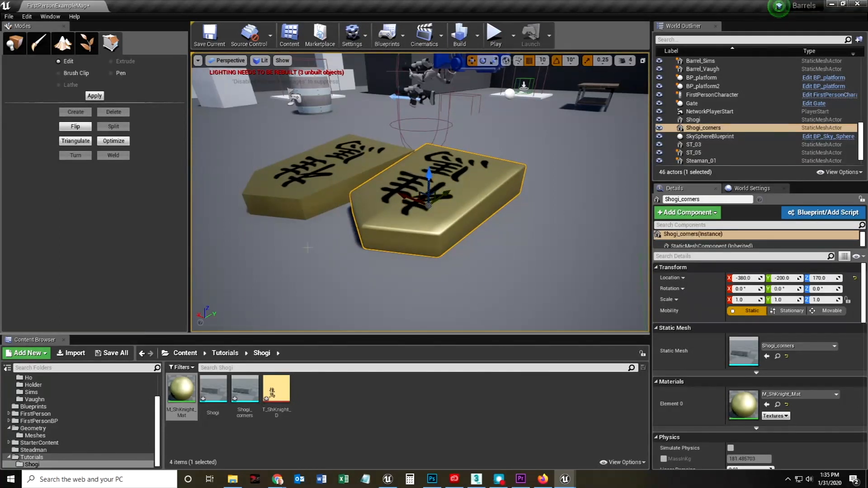